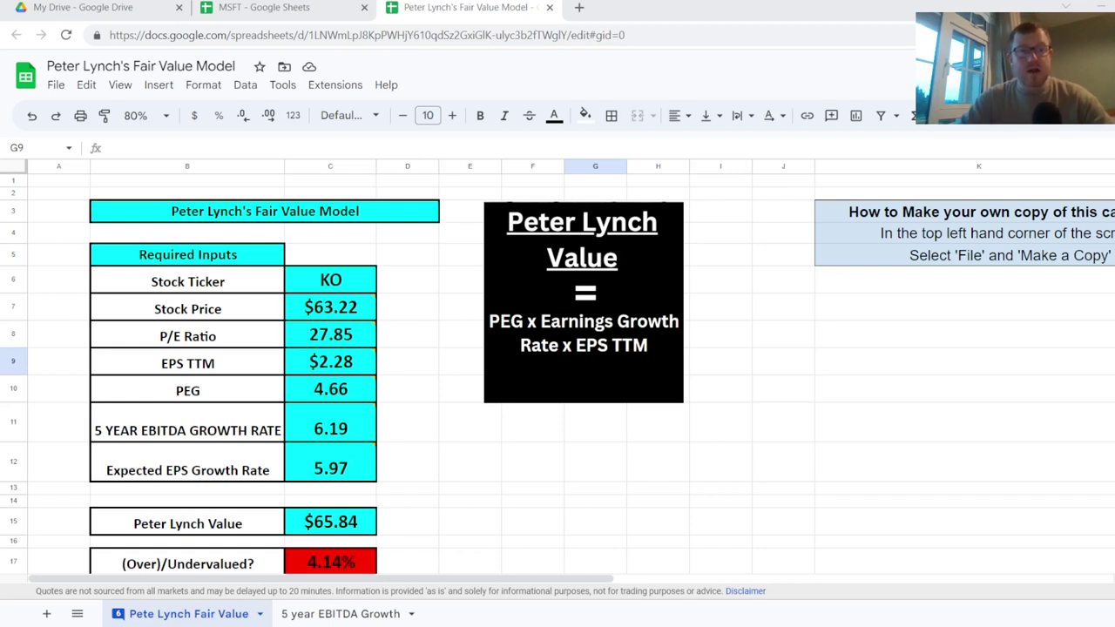
Step: Inspect the 5-year EBITDA growth rate cell and the KO stock ticker row
click(330, 428)
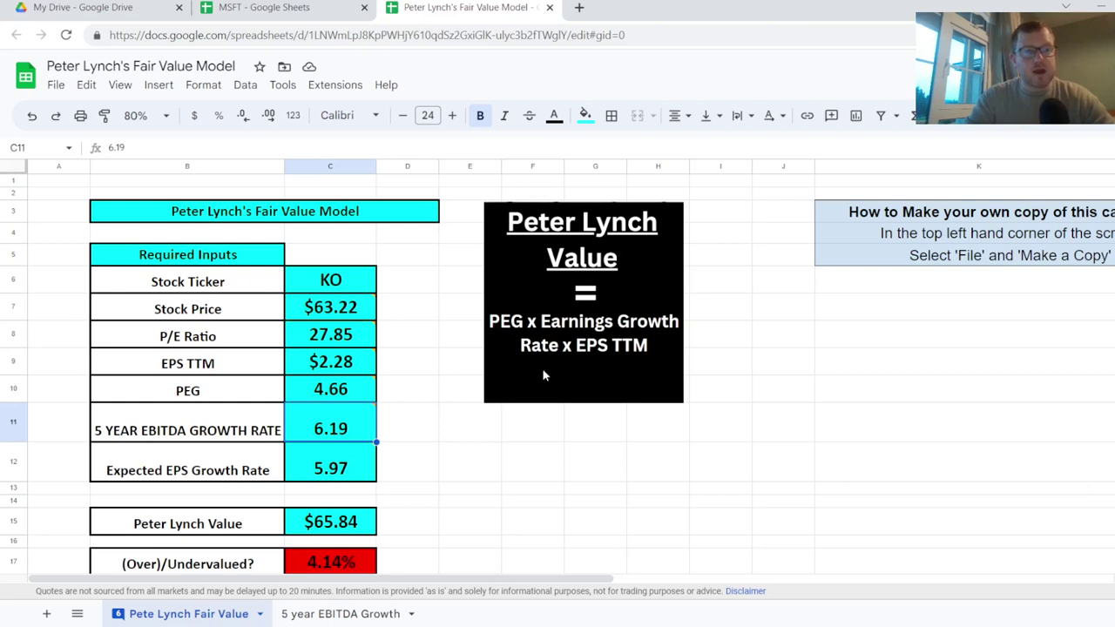
click(355, 280)
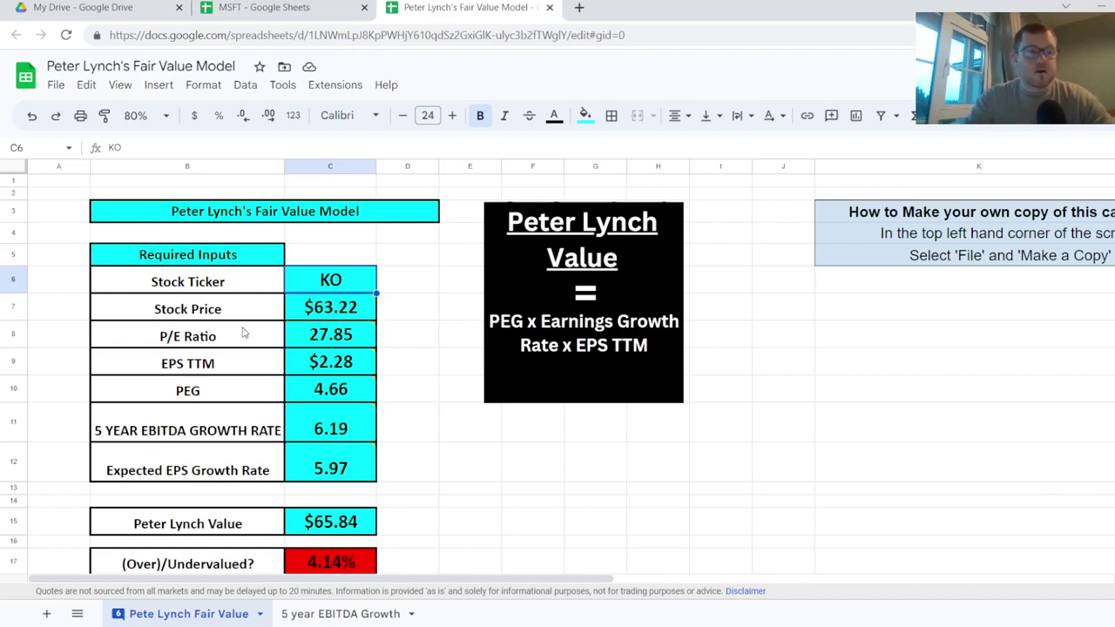
click(203, 287)
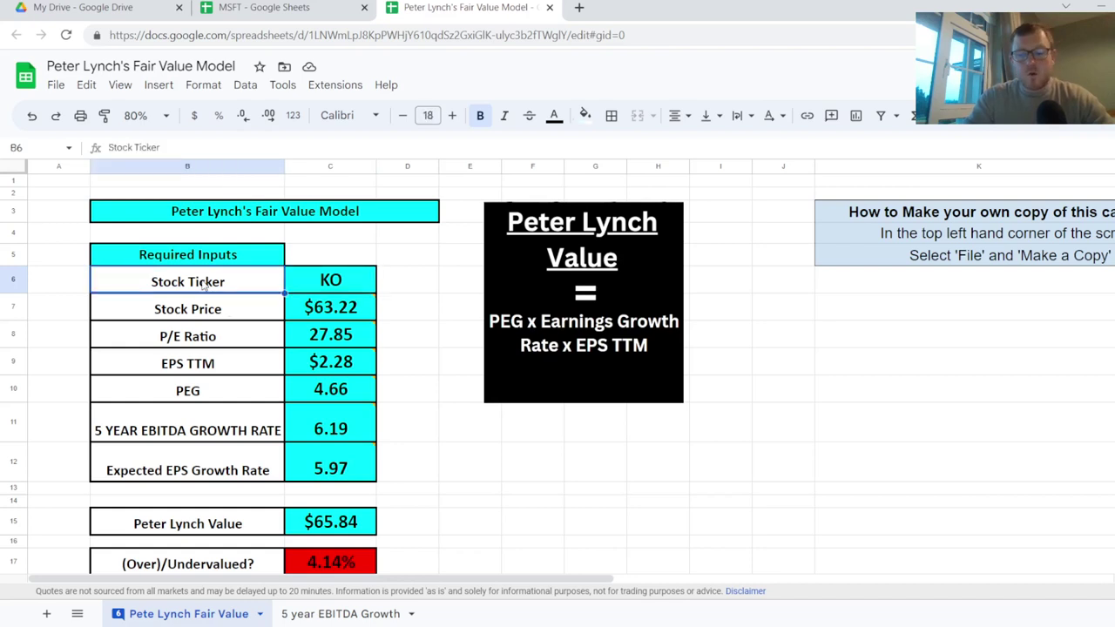
key(Right)
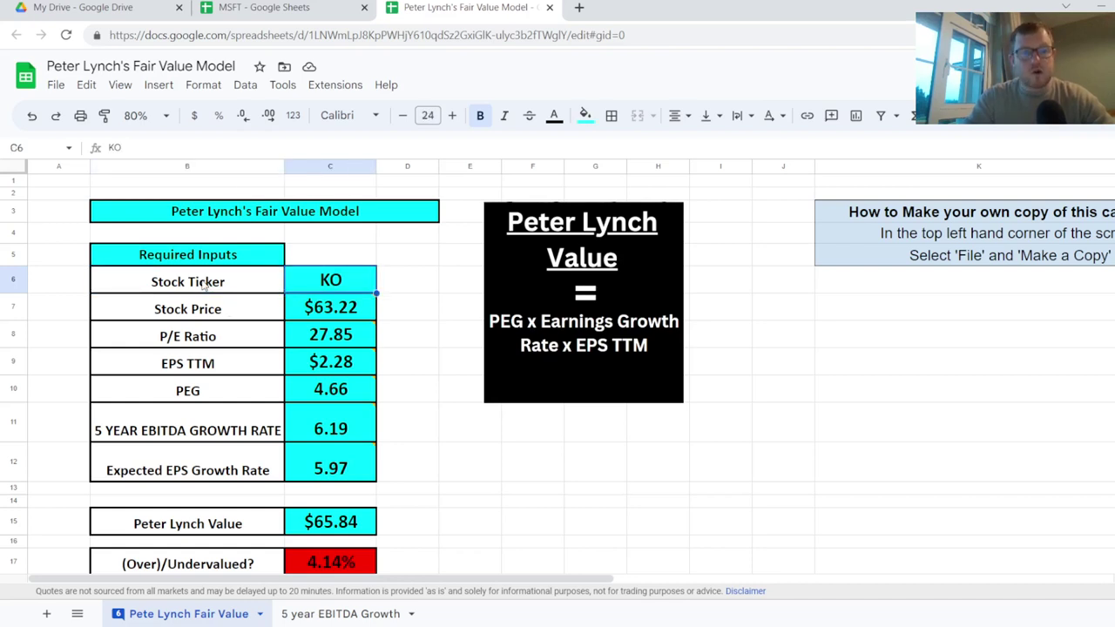
key(Left)
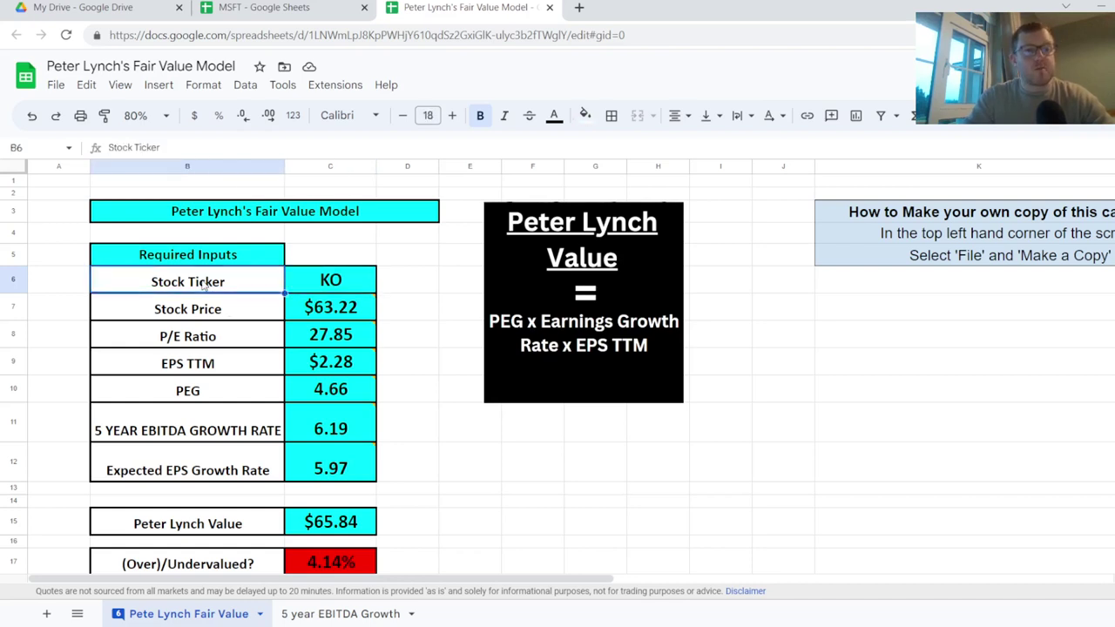
key(Right)
key(Left)
Step: Review the Stock Price and P/E formulas and the 2.28 EPS TTM value in C7–C9
key(Down)
key(Right)
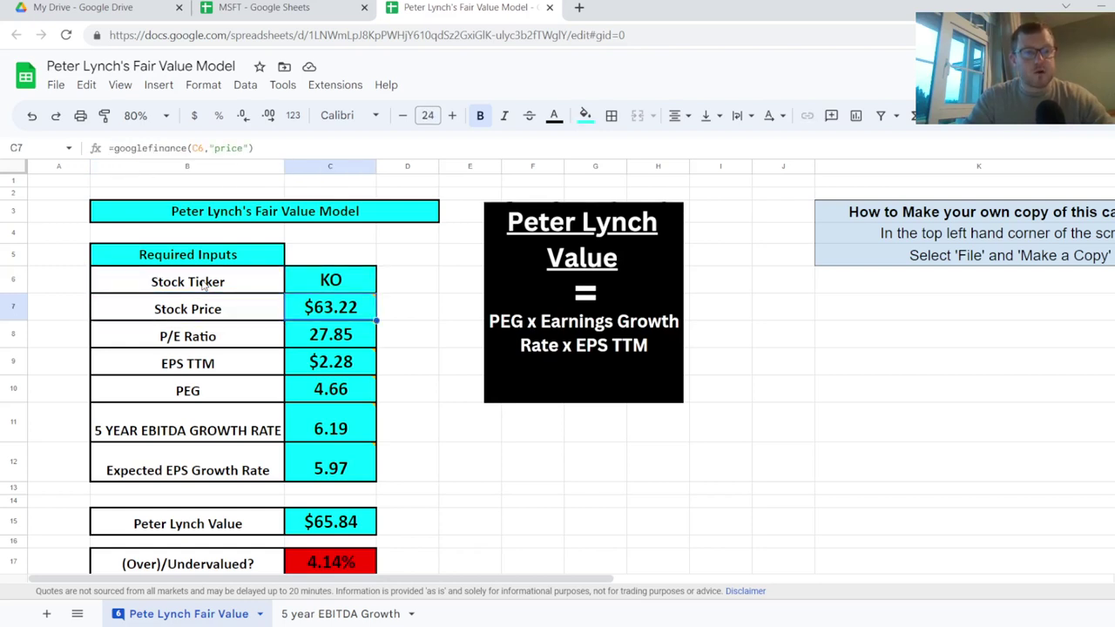
key(Down)
key(Left)
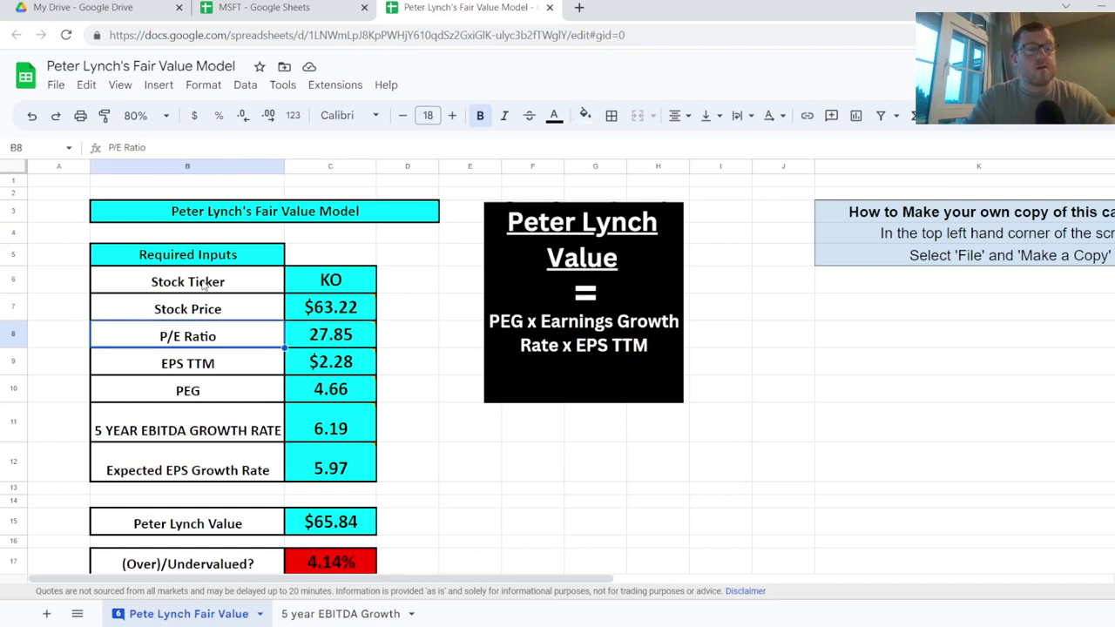
key(Right)
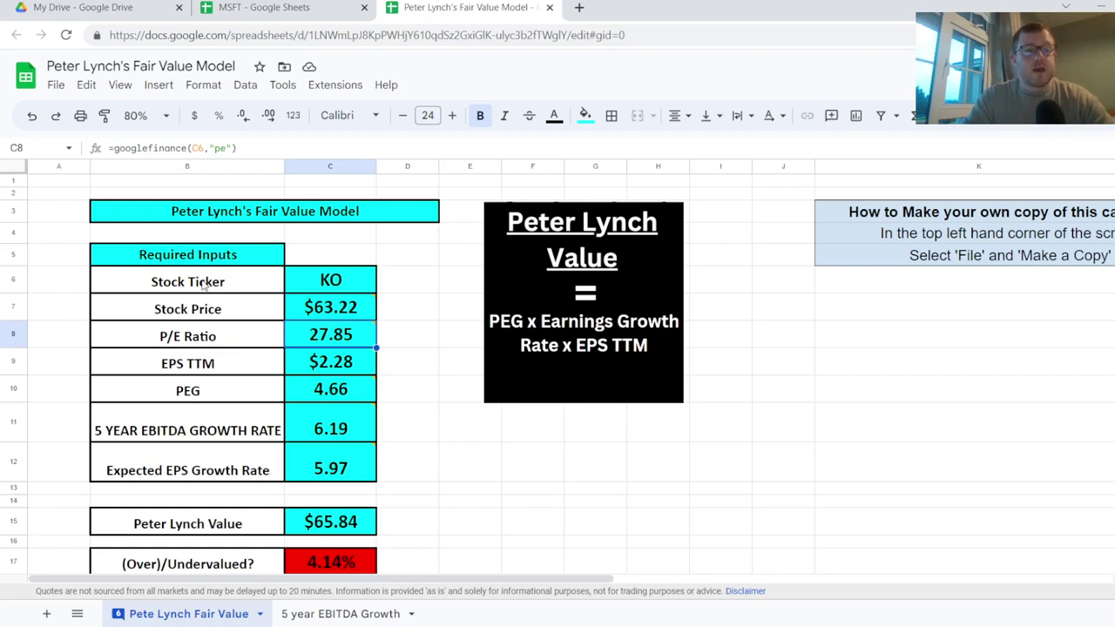
key(Down)
key(Left)
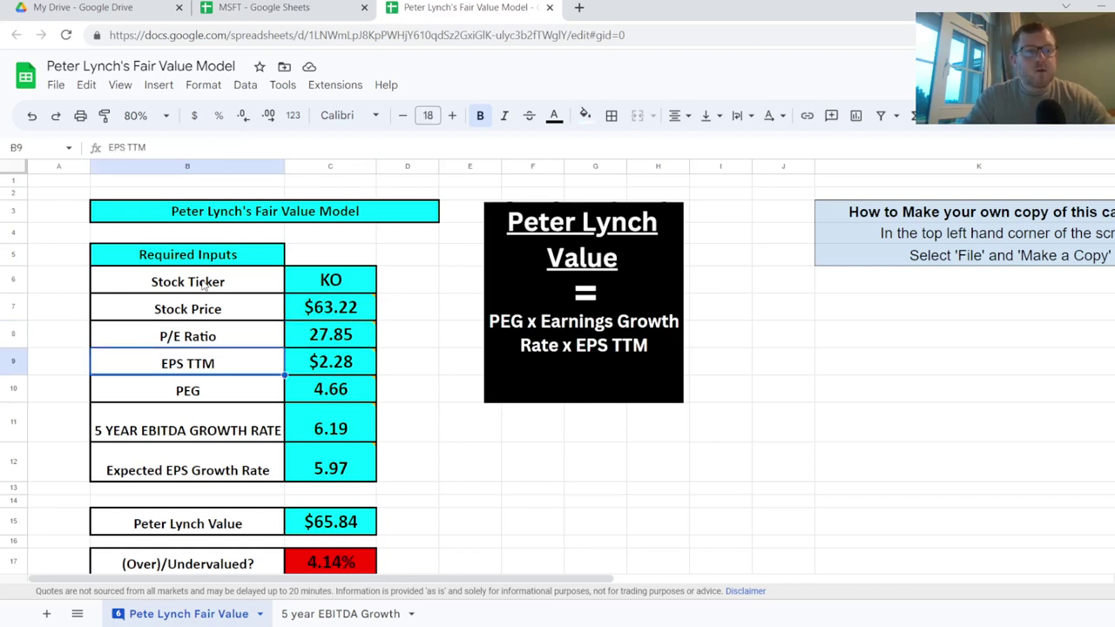
key(Right)
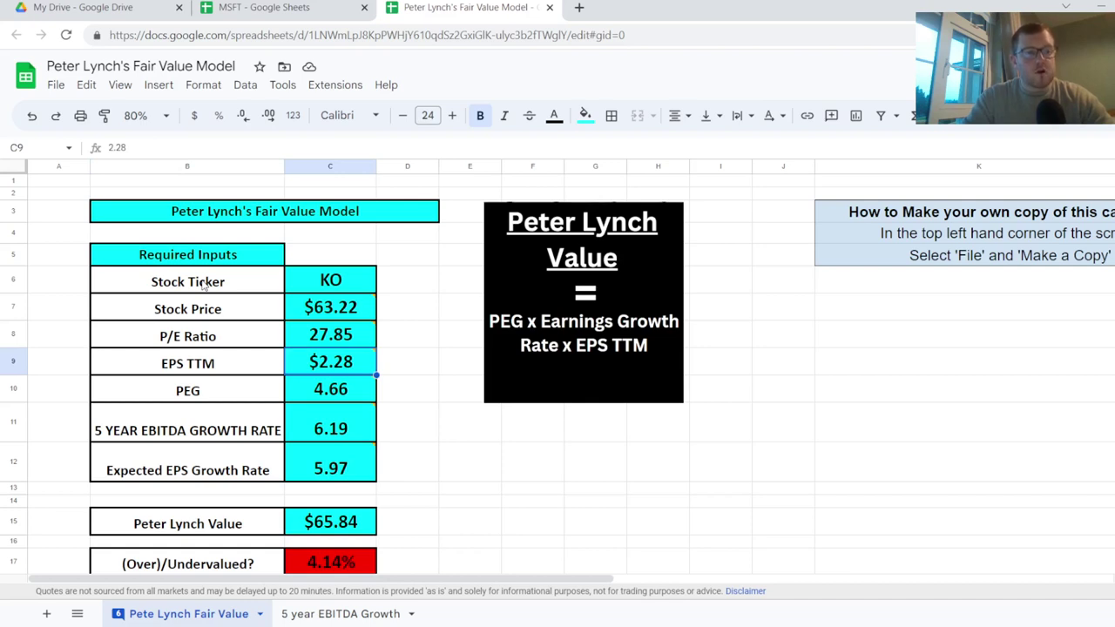
Step: Check the 6.19 growth rate in C11, then go to the 5 year EBITDA Growth sheet
key(Left)
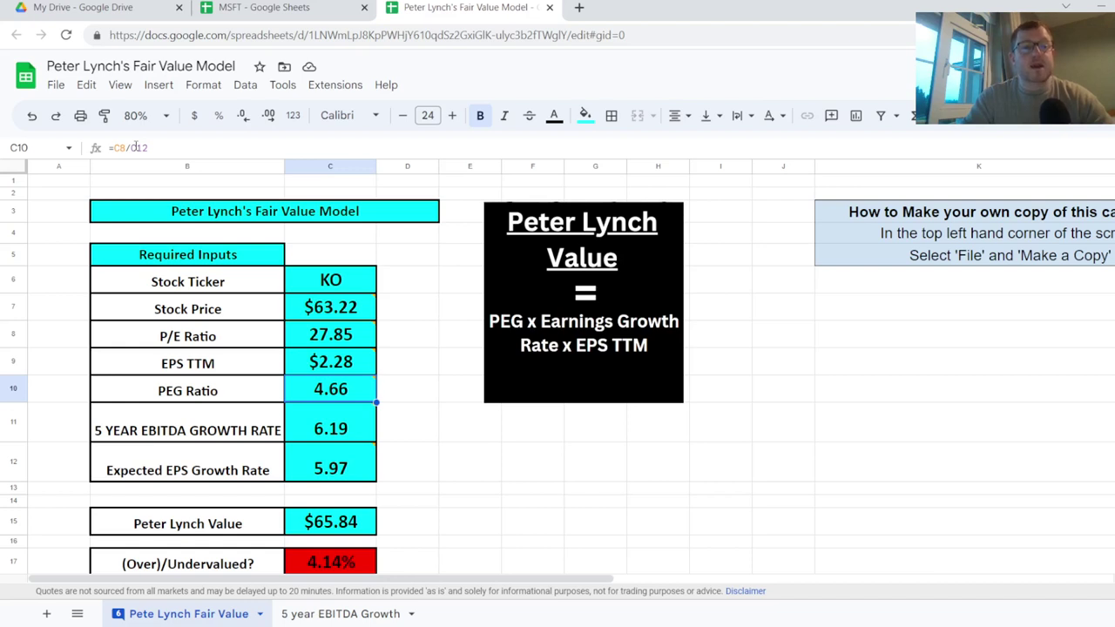
key(Down)
key(Left)
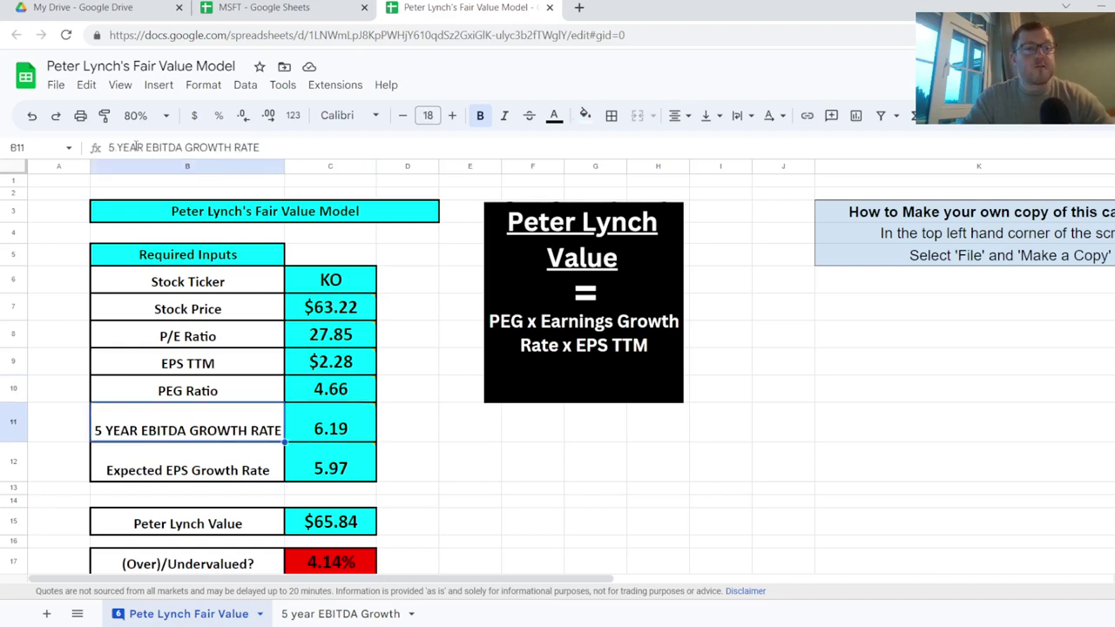
key(Right)
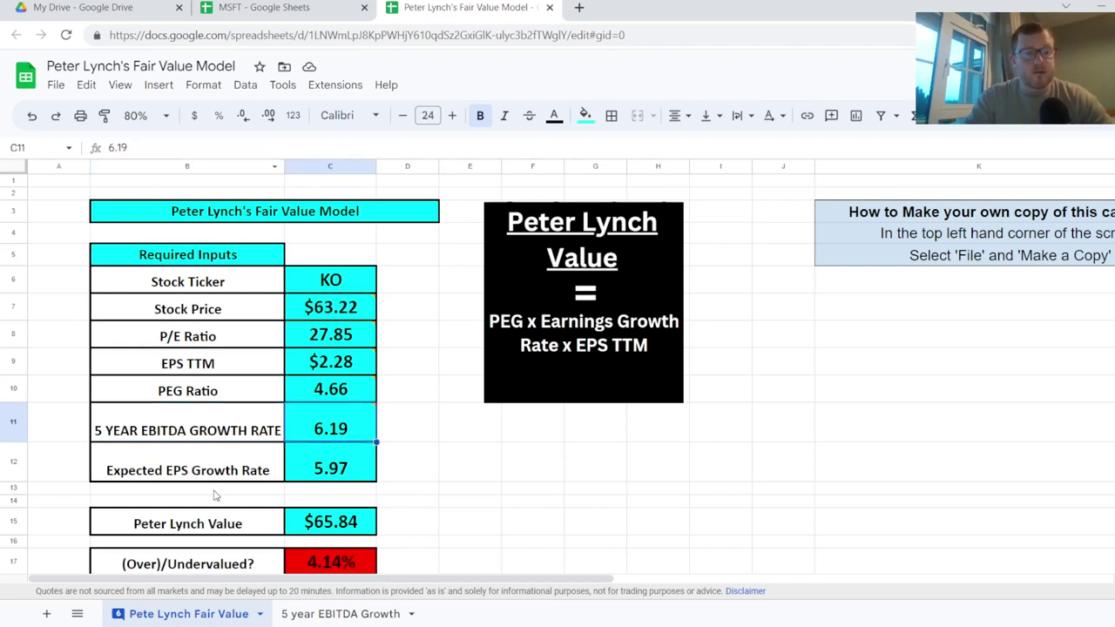
click(353, 617)
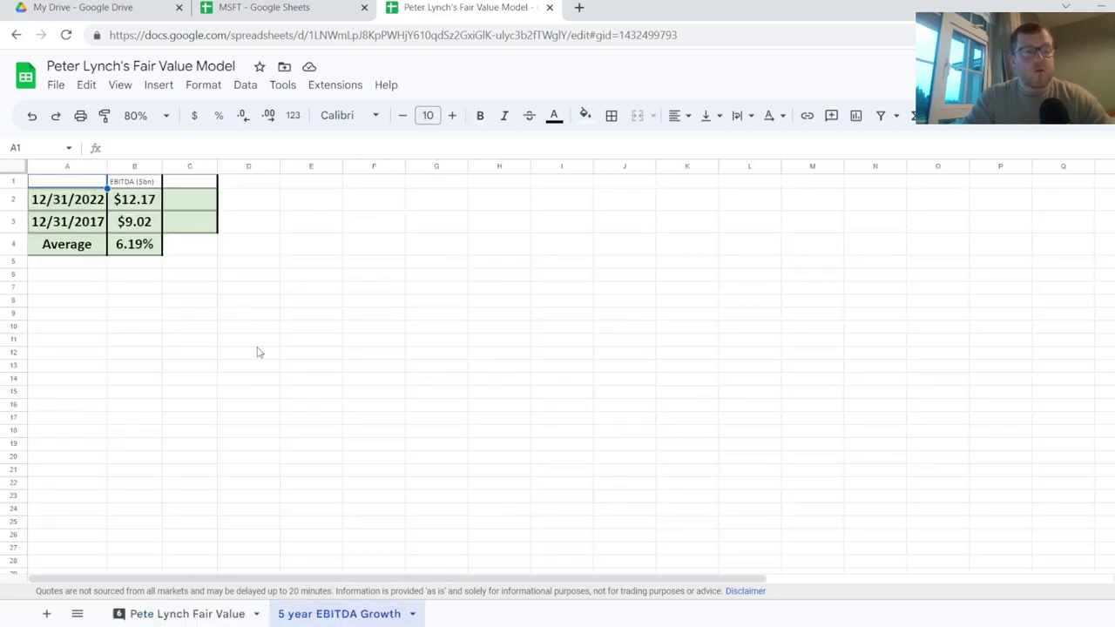
Step: View the B4 growth formula =(B2/B3)^(1/5)-1, then go back to the Pete Lynch Fair Value sheet
click(257, 344)
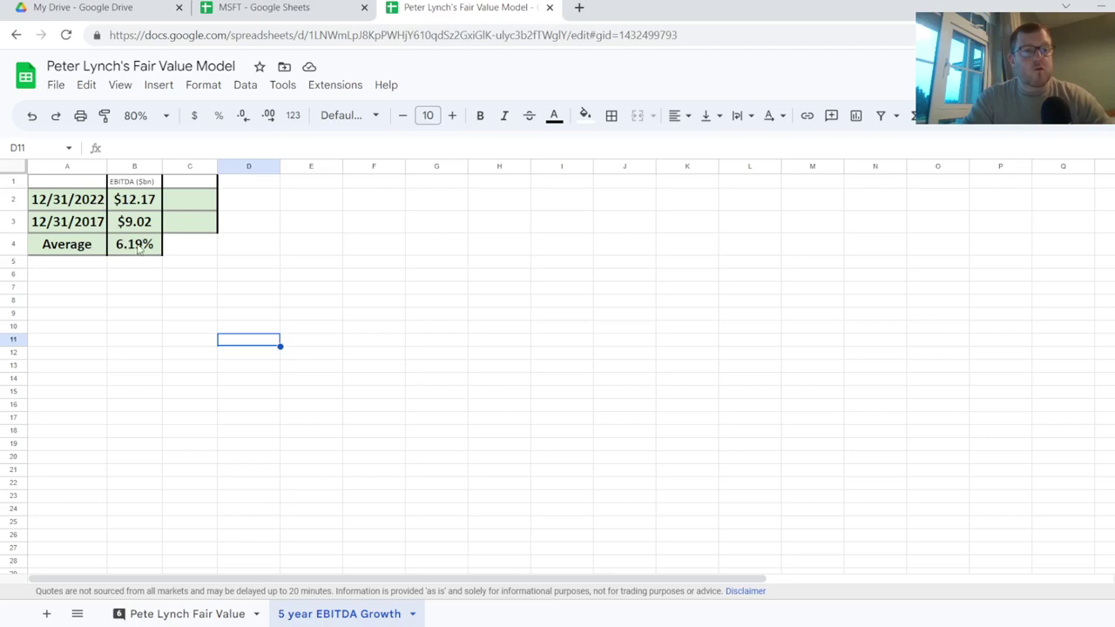
click(139, 249)
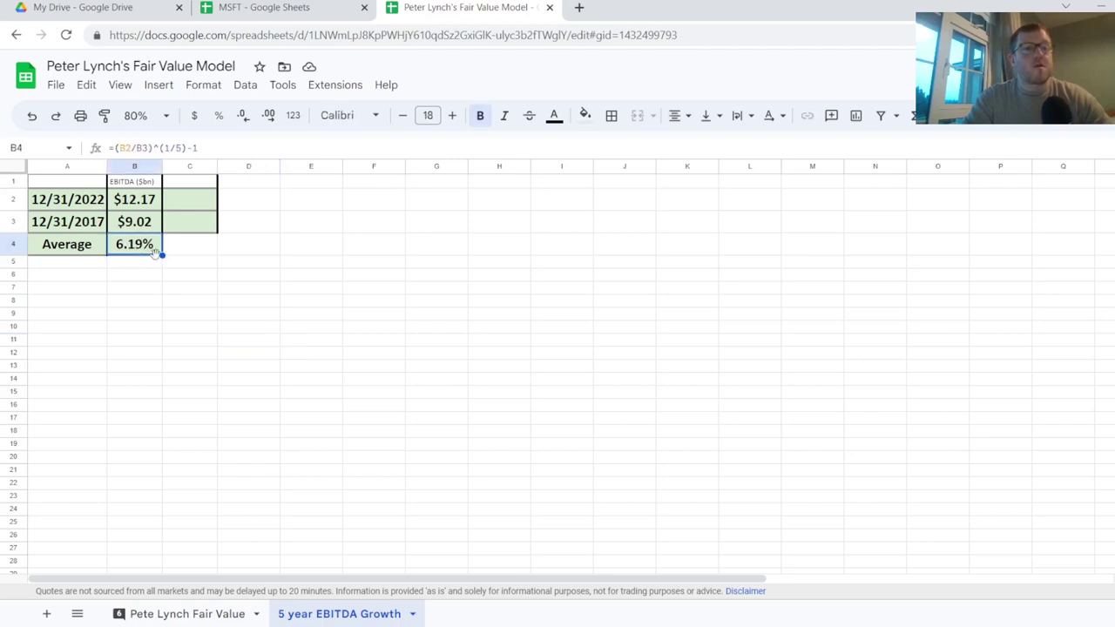
click(207, 613)
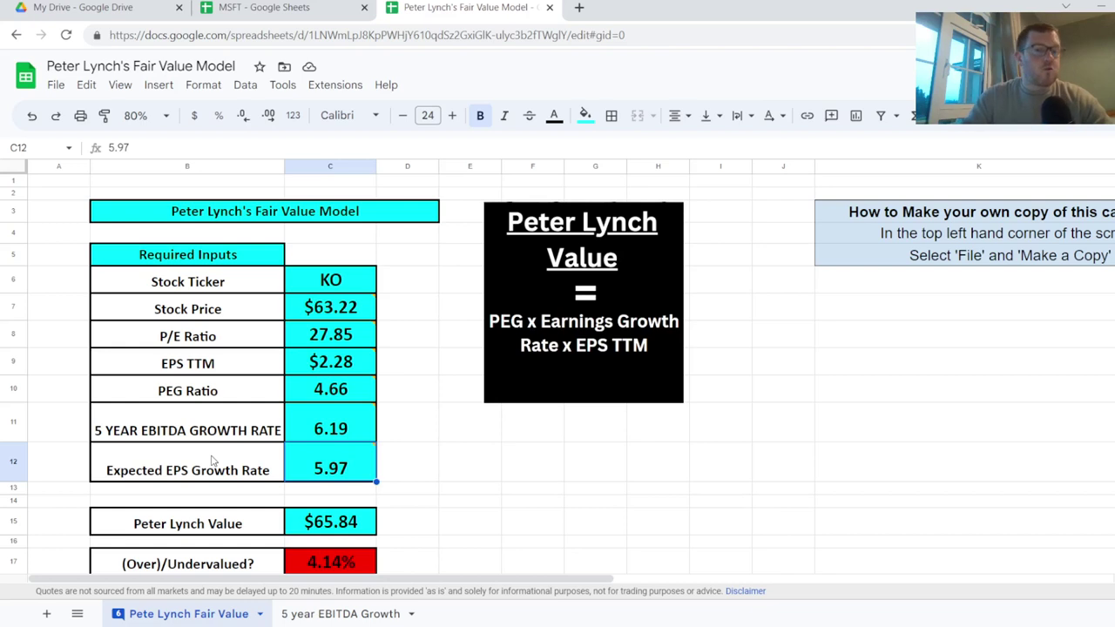
key(Up)
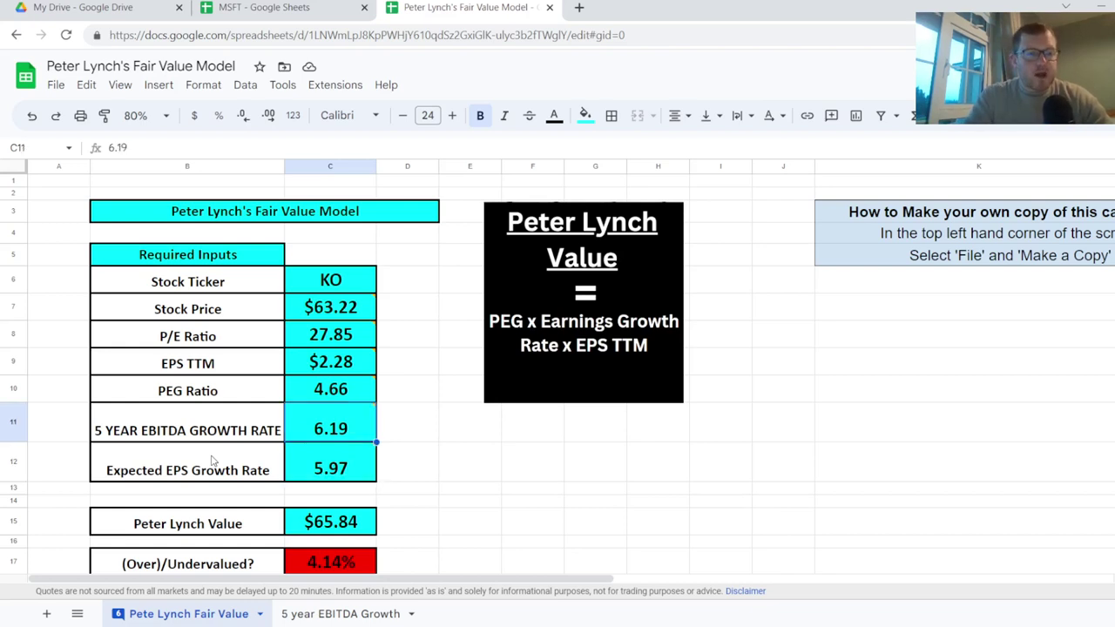
key(Down)
key(Down)
key(Down)
key(Down)
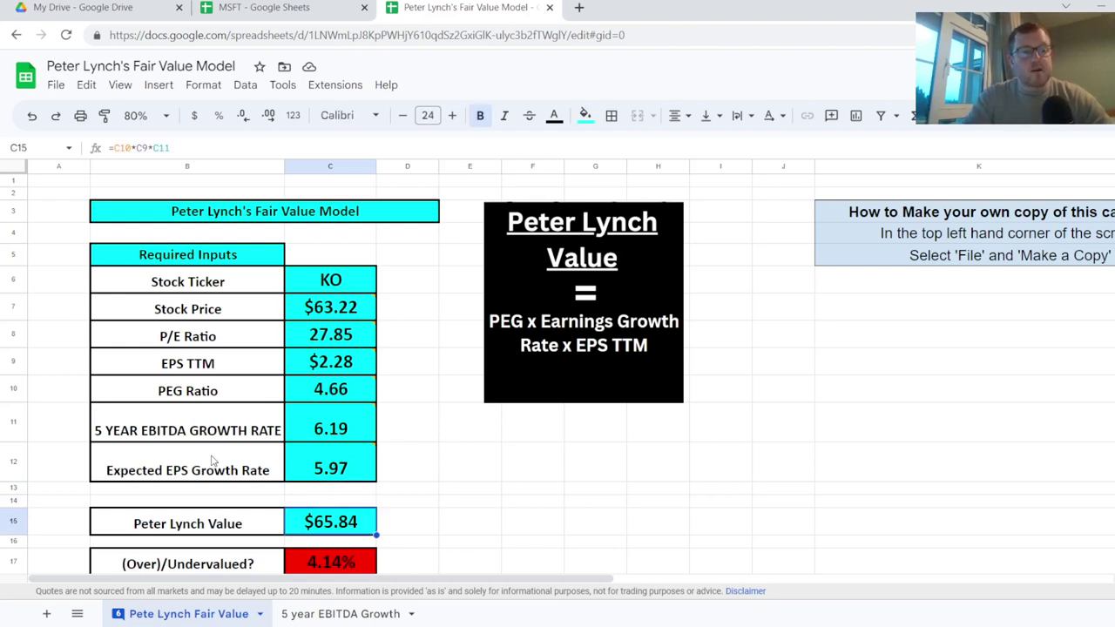
click(119, 147)
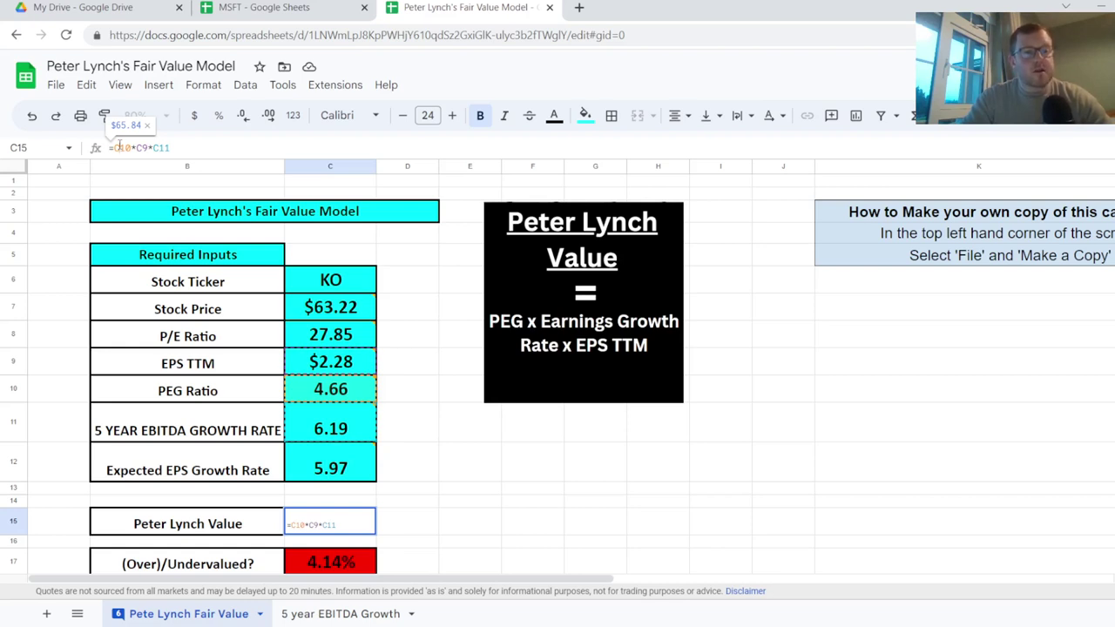
key(shift+Tab)
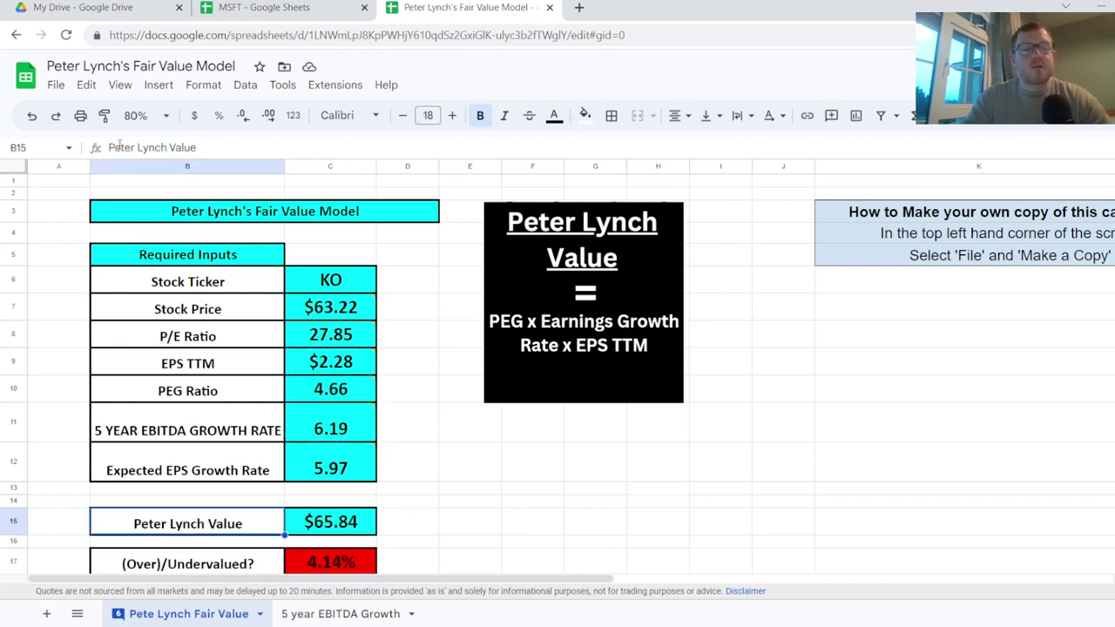
key(Right)
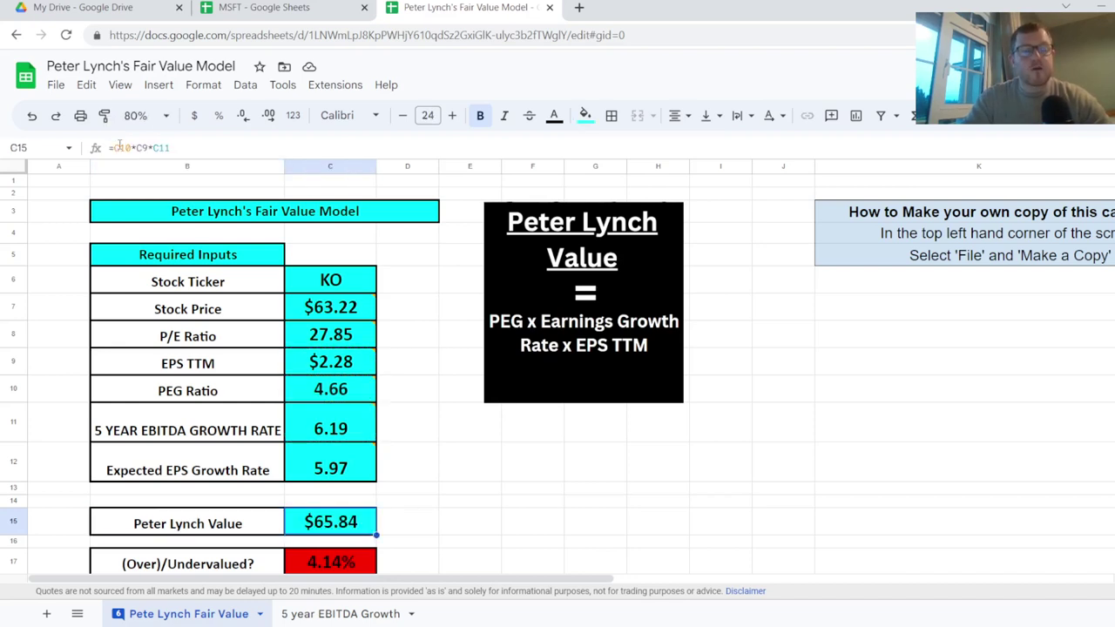
scroll(119, 147, down, 1)
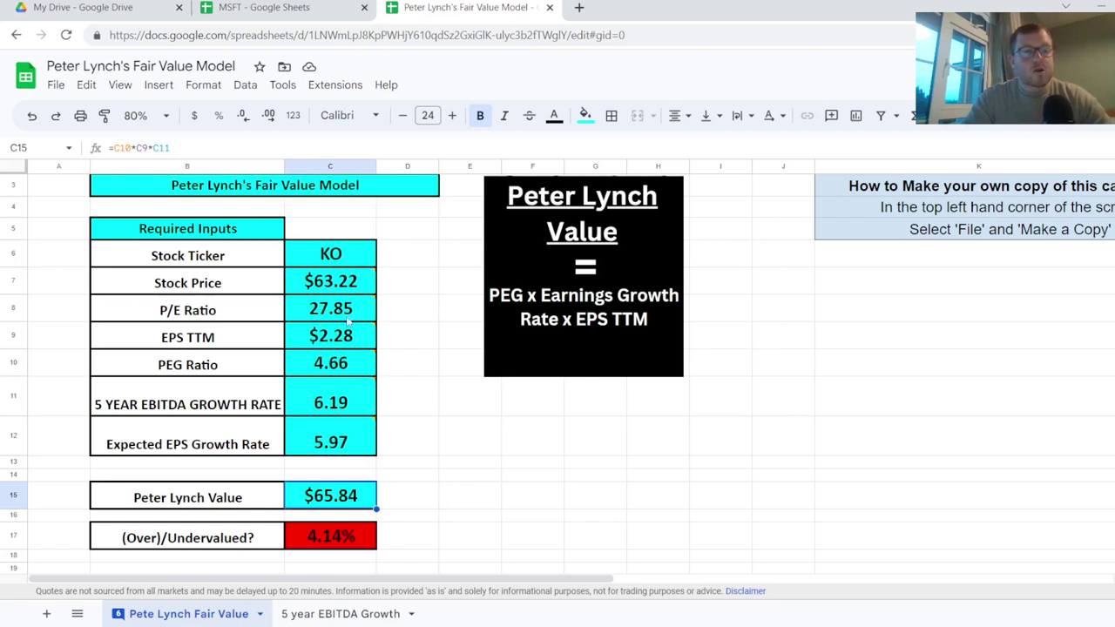
click(336, 287)
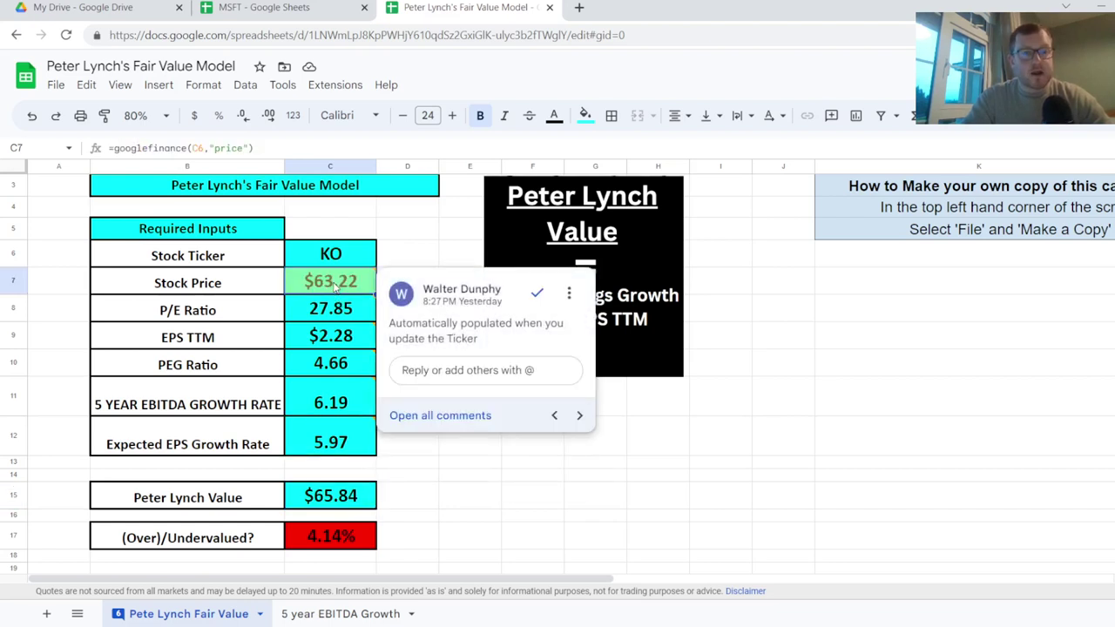
click(335, 498)
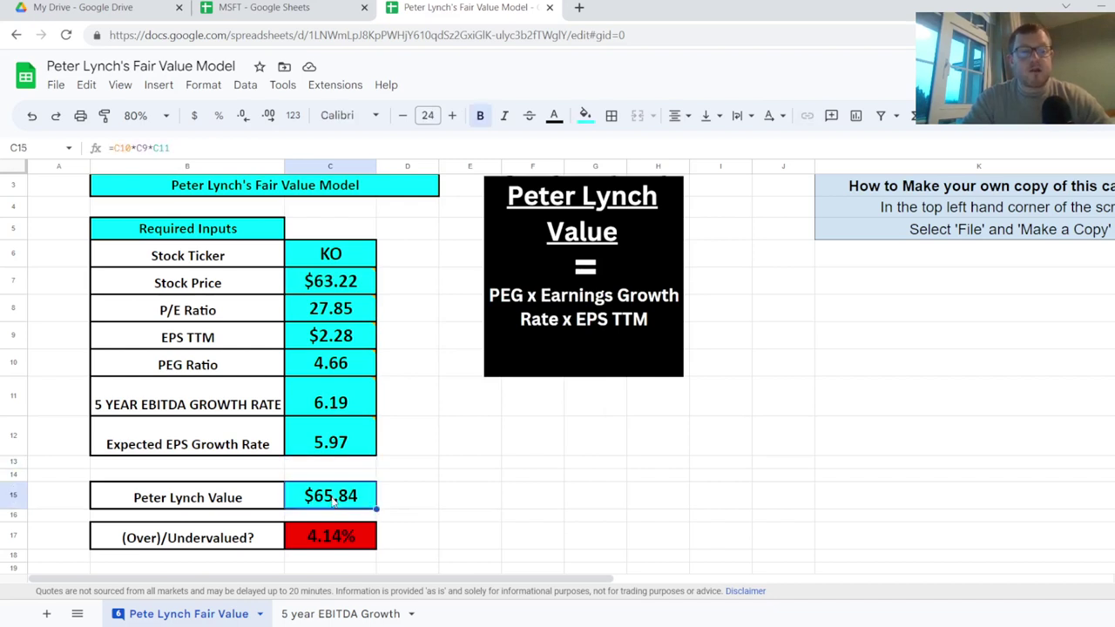
click(338, 537)
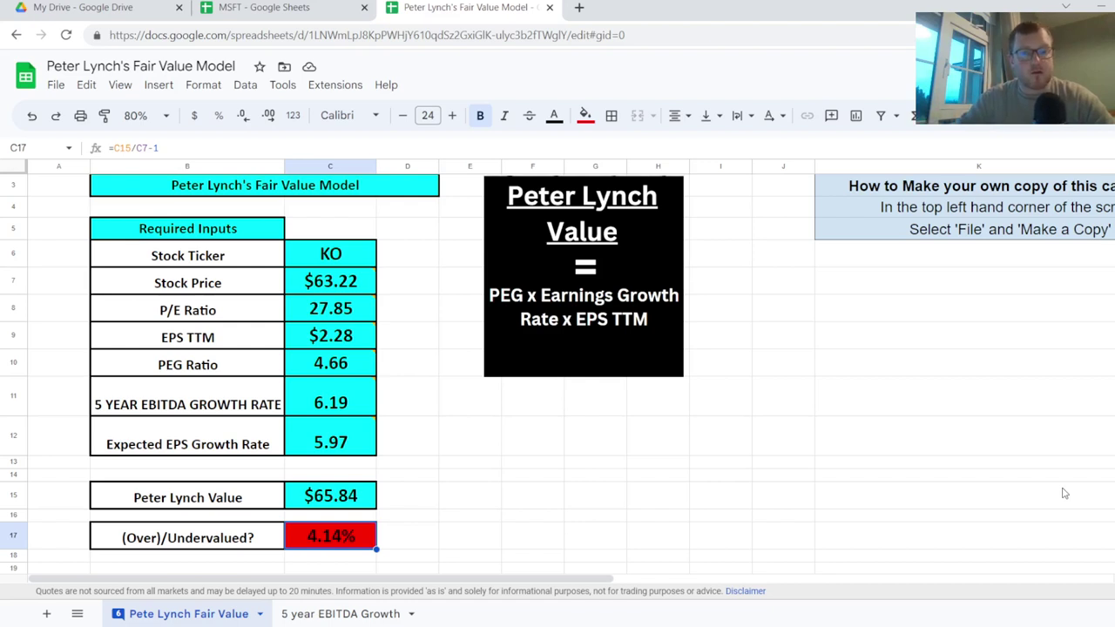
Step: Enter 8 as KO's growth rate in C11 (fair value $85.09), then switch to the MSFT tab
click(422, 397)
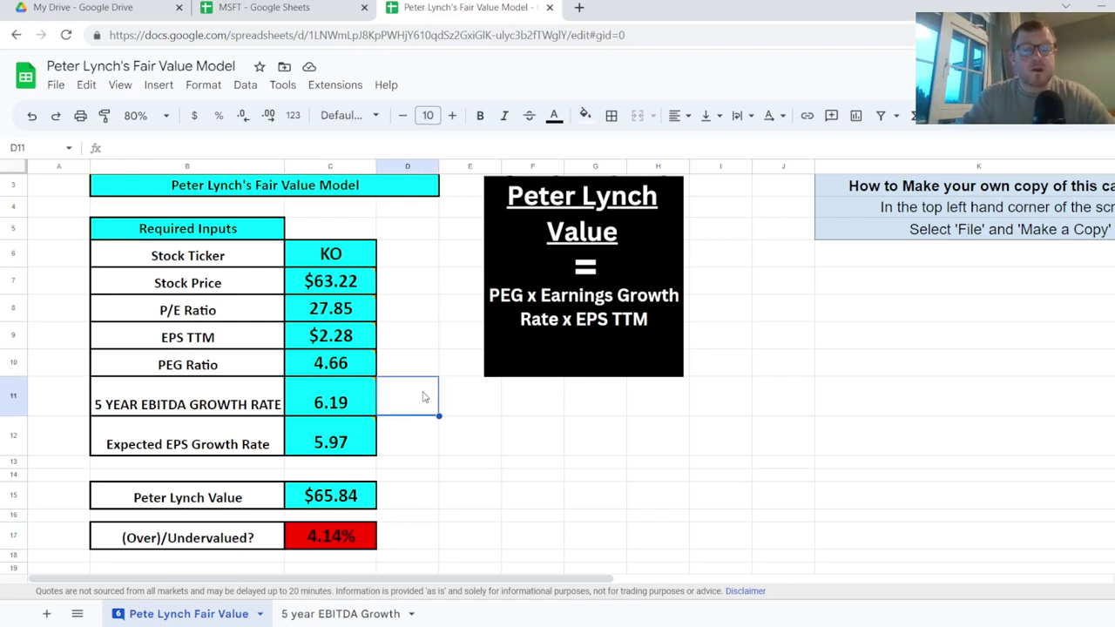
key(Left)
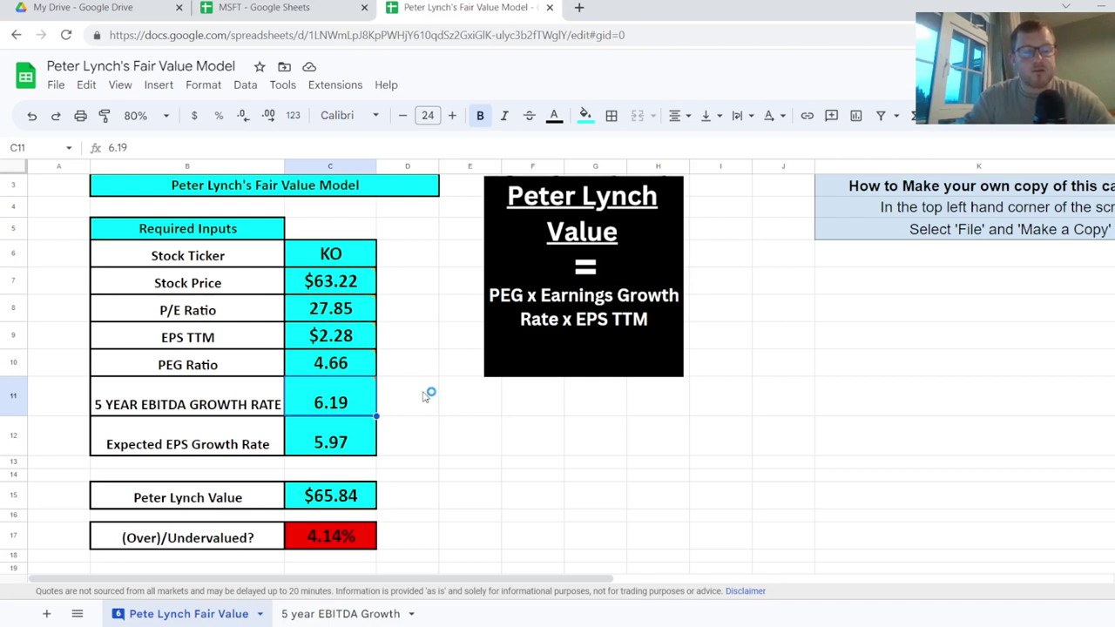
text(8)
key(Return)
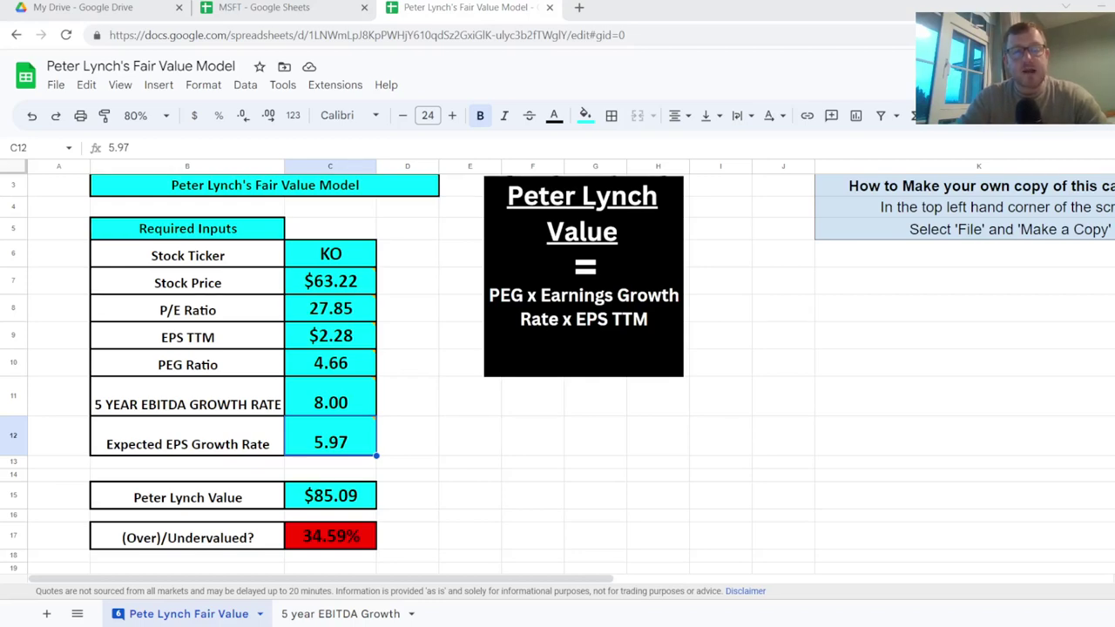
key(ctrl+shift+Tab)
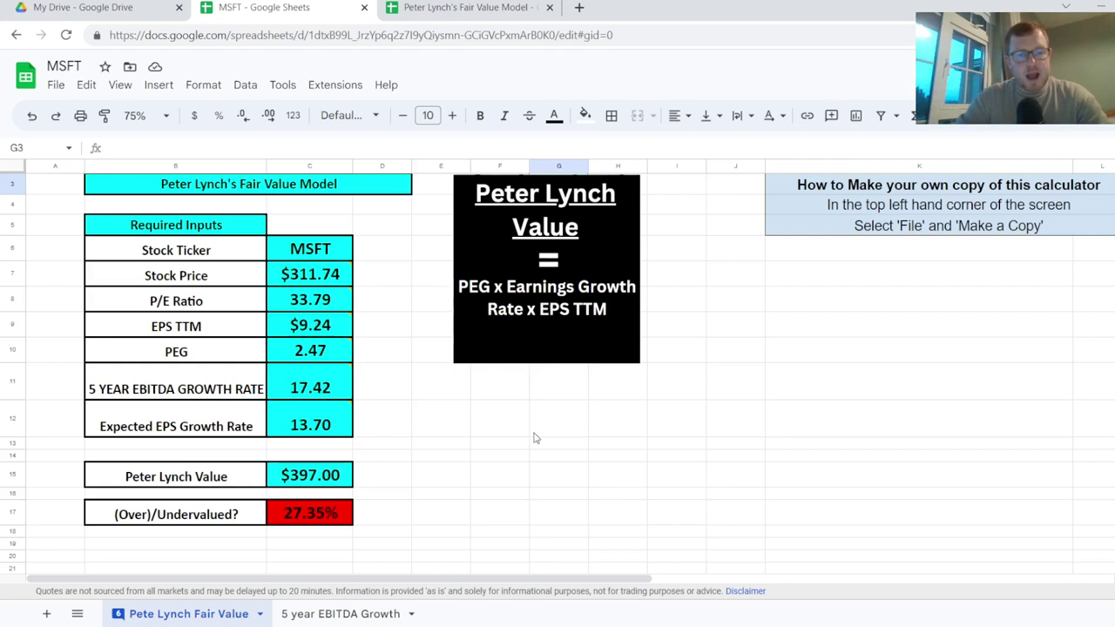